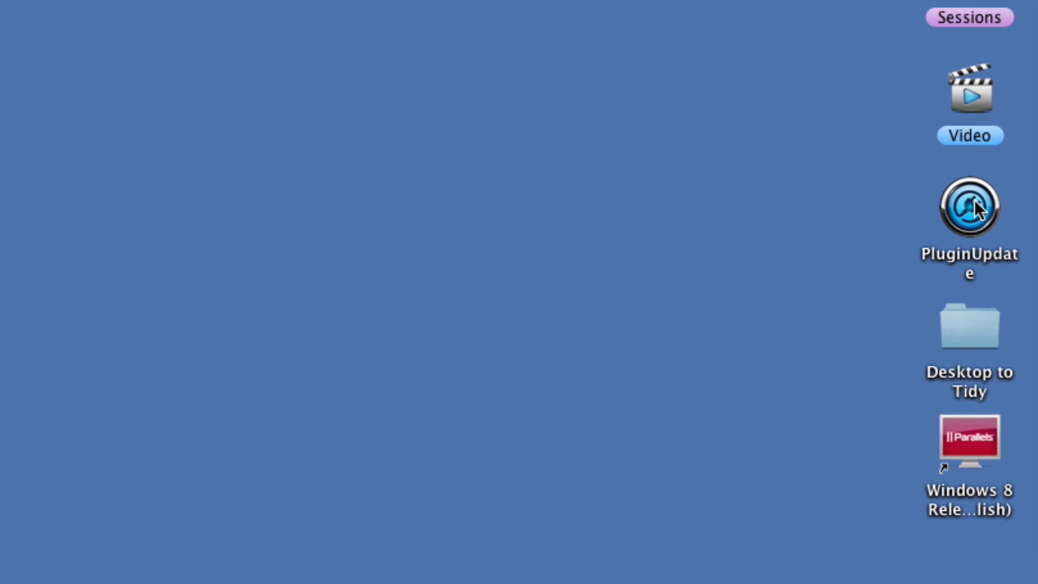
# - Open and close the PluginUpdate installer from its disk, then launch PluginUpdate from the Dock
pyautogui.doubleClick(975, 207)
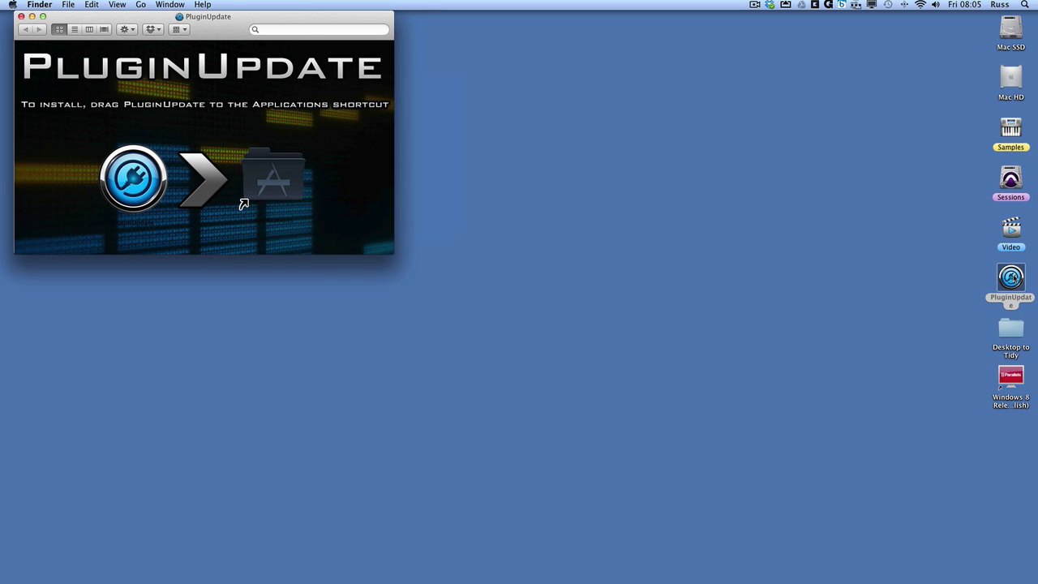
pyautogui.moveTo(218, 25); pyautogui.dragTo(502, 117)
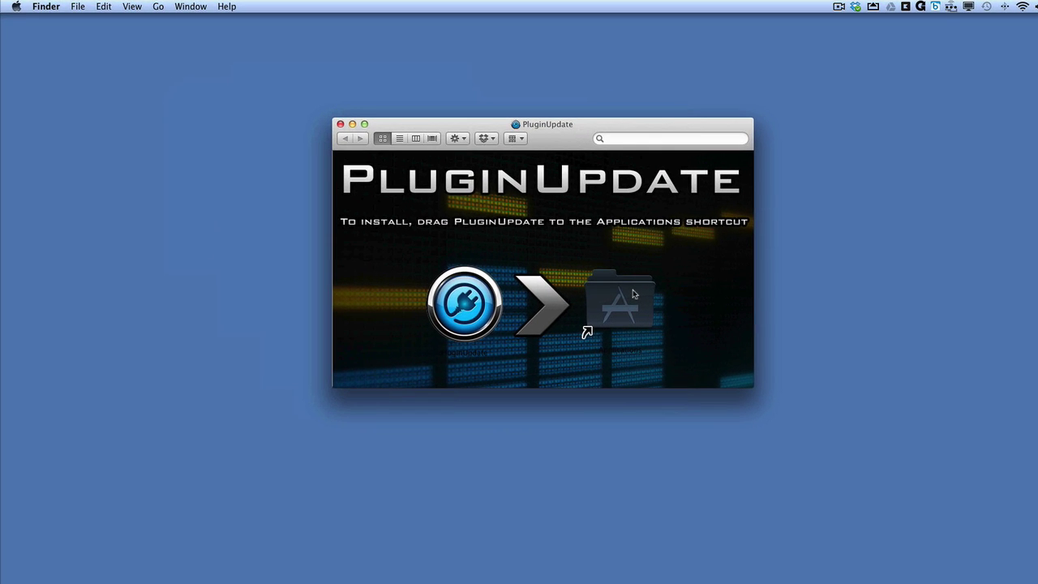
pyautogui.click(341, 124)
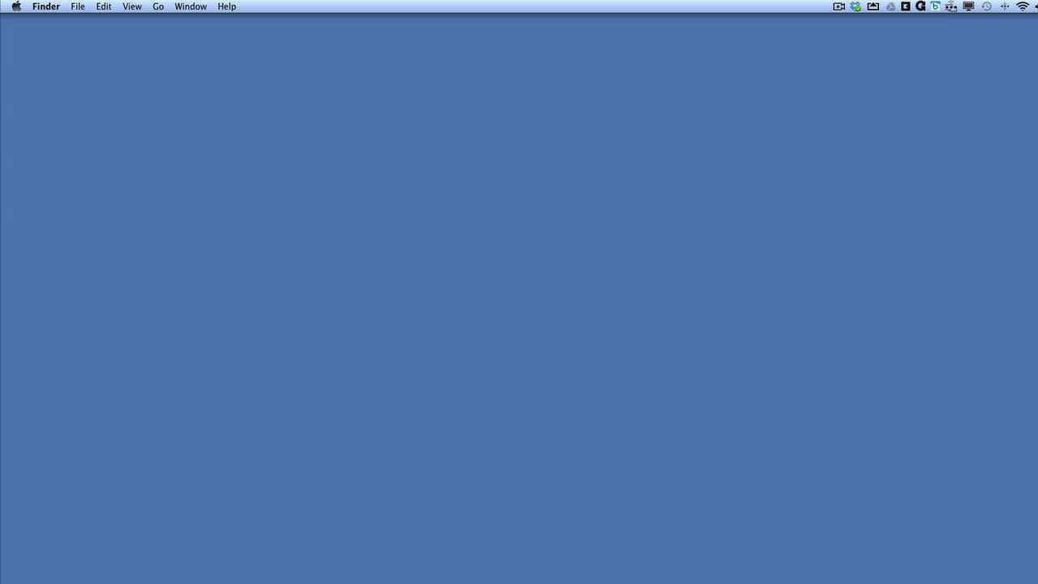
pyautogui.click(810, 574)
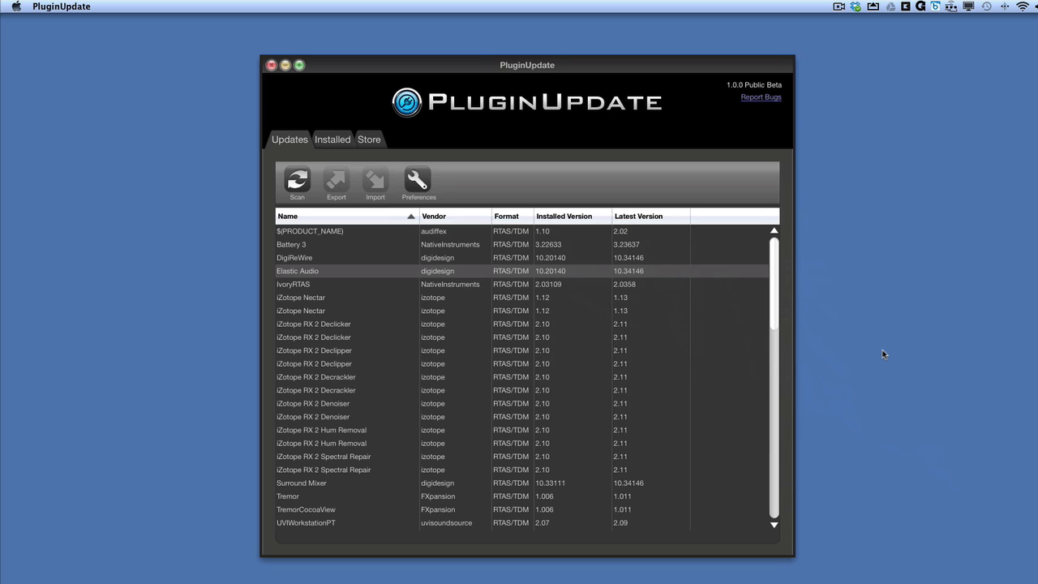
# - In Preferences > Profile, enter the account e-mail, password and machine name 'Mac Pro'
pyautogui.click(49, 7)
pyautogui.click(53, 7)
pyautogui.click(411, 190)
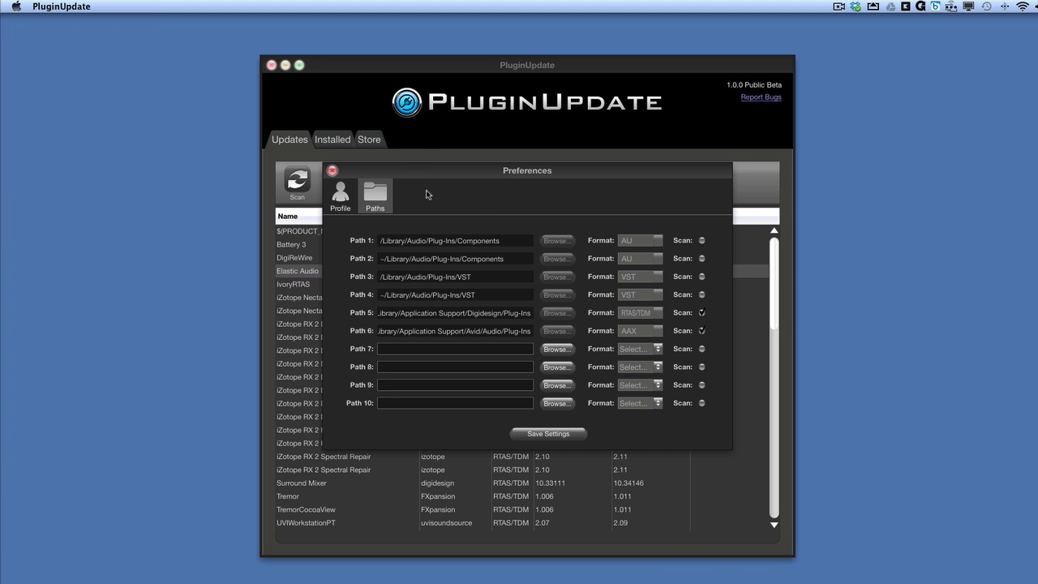
pyautogui.click(340, 199)
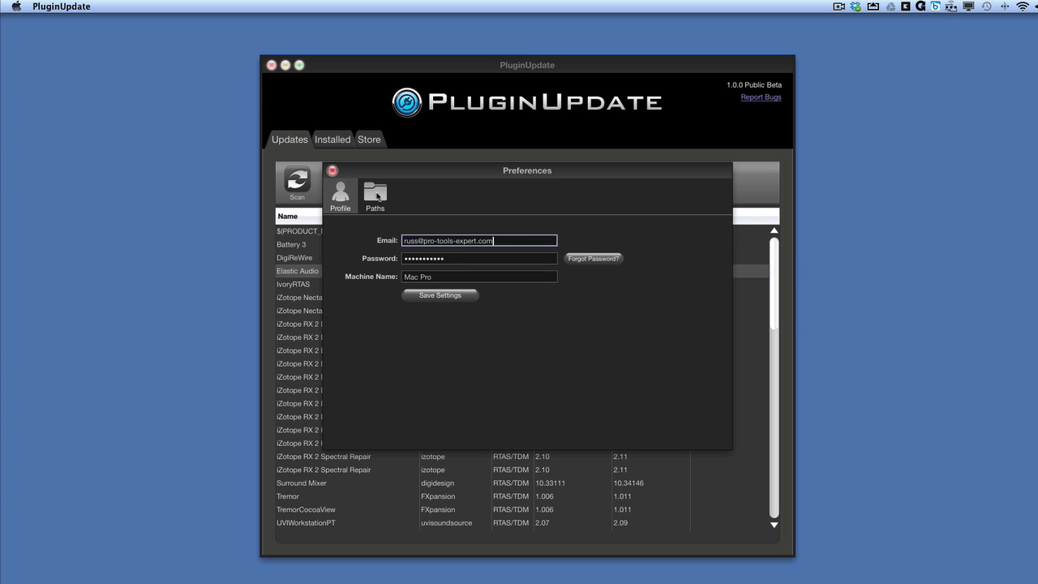
pyautogui.click(375, 195)
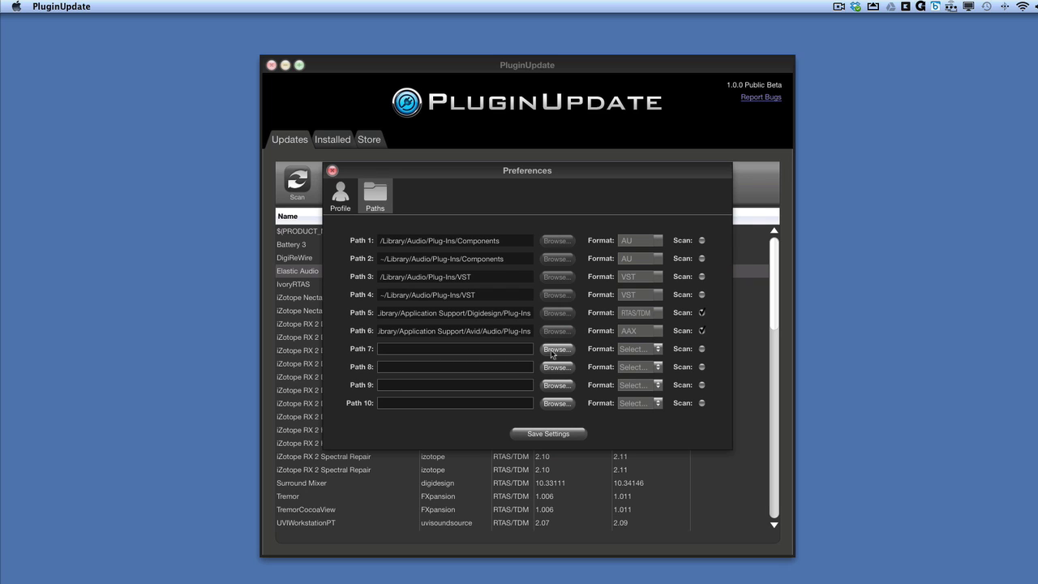
# - Toggle scanning for Path 1, turn off Path 3, then save the path settings and close Preferences
pyautogui.click(703, 240)
pyautogui.click(702, 277)
pyautogui.click(566, 436)
pyautogui.click(332, 171)
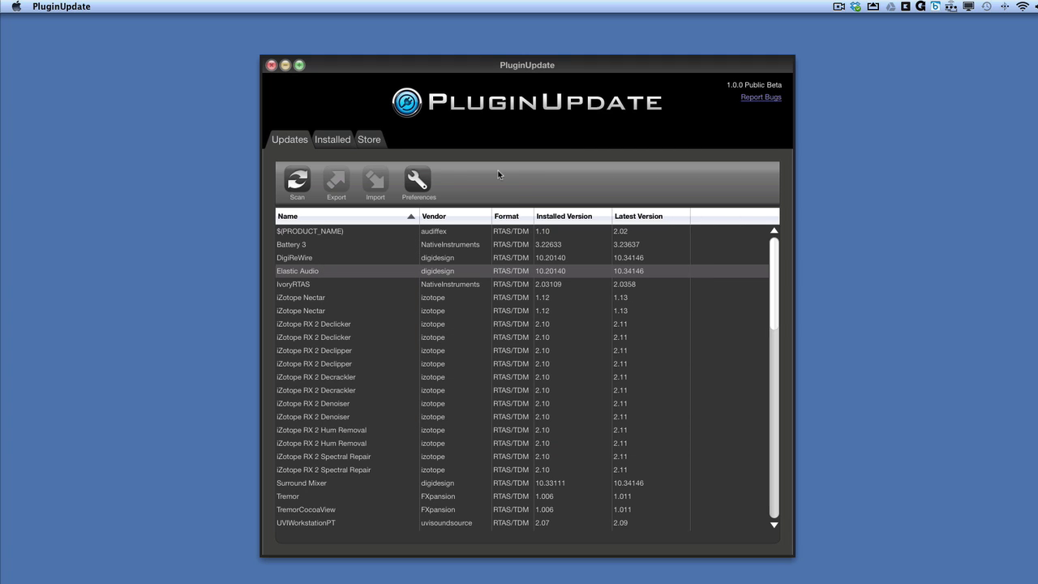
pyautogui.click(418, 180)
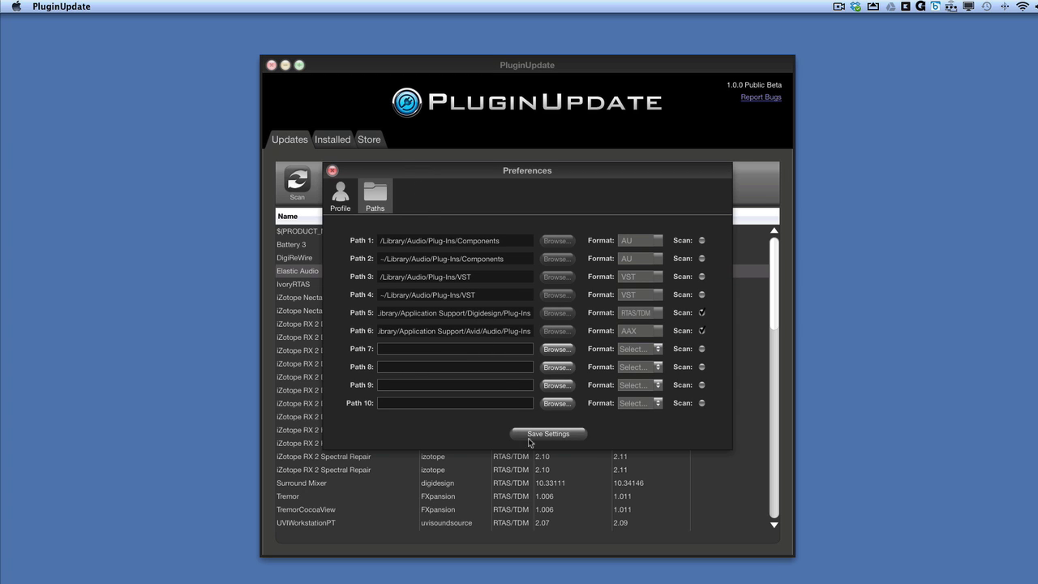
pyautogui.click(545, 434)
pyautogui.click(332, 171)
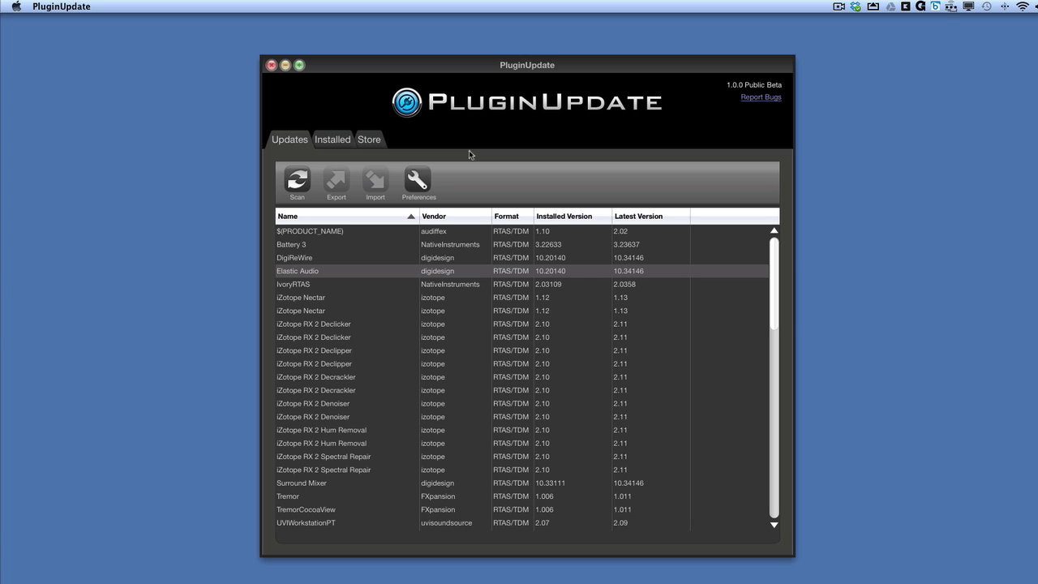
# - Browse the Installed tab's plug-ins with their vendors, formats (RTAS/TDM, AAX) and installed versions
pyautogui.click(343, 140)
pyautogui.scroll(-20, 684, 267)
pyautogui.scroll(-20, 685, 268)
pyautogui.scroll(-5, 685, 267)
pyautogui.scroll(20, 685, 267)
pyautogui.scroll(20, 685, 267)
pyautogui.scroll(-20, 684, 269)
pyautogui.scroll(-10, 684, 269)
pyautogui.scroll(20, 686, 271)
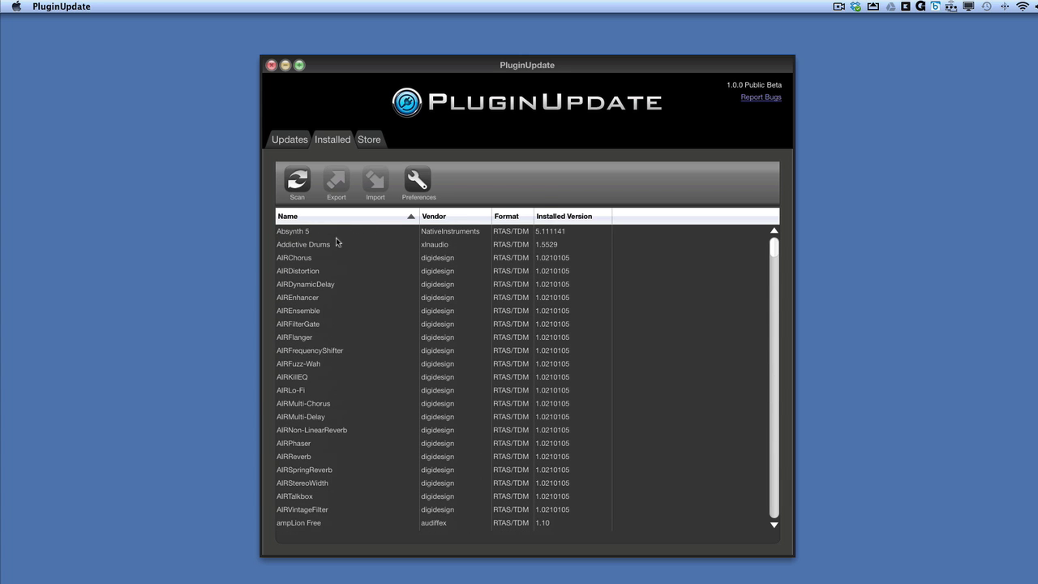
# - Sort installed plug-ins by vendor and name, then rescan to list updates such as Battery 3
pyautogui.click(444, 216)
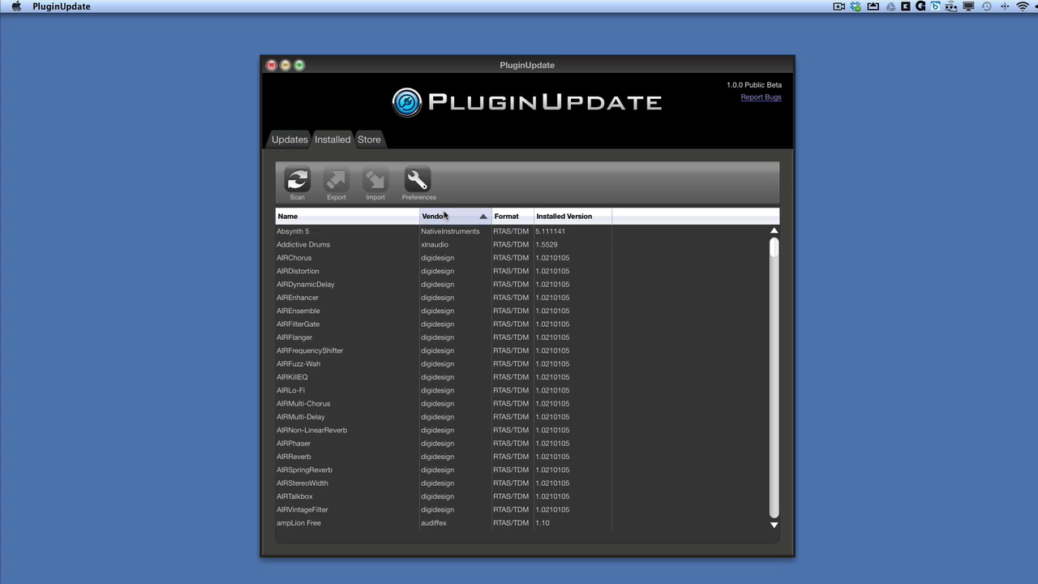
pyautogui.click(484, 218)
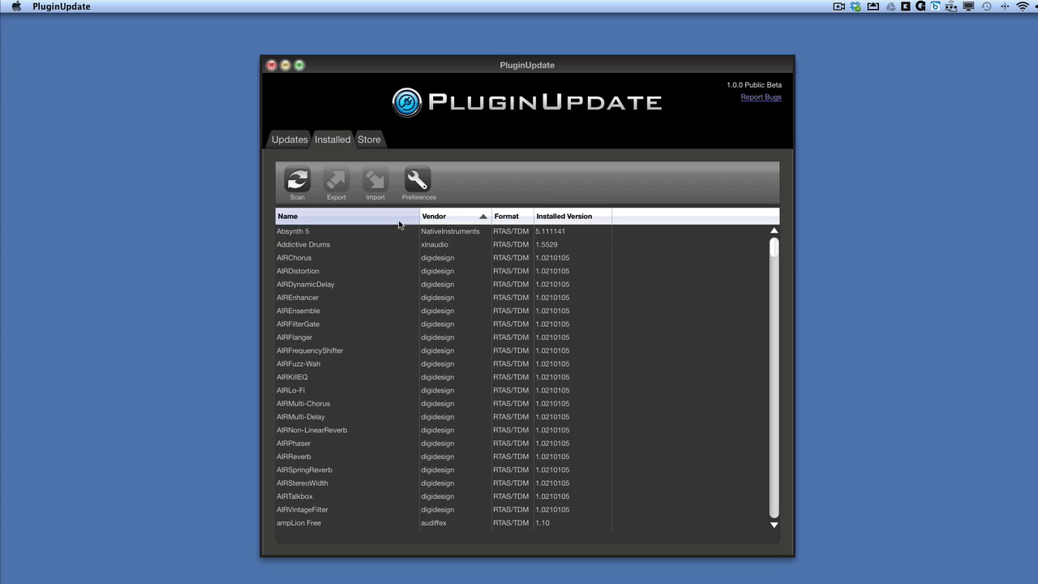
pyautogui.click(482, 219)
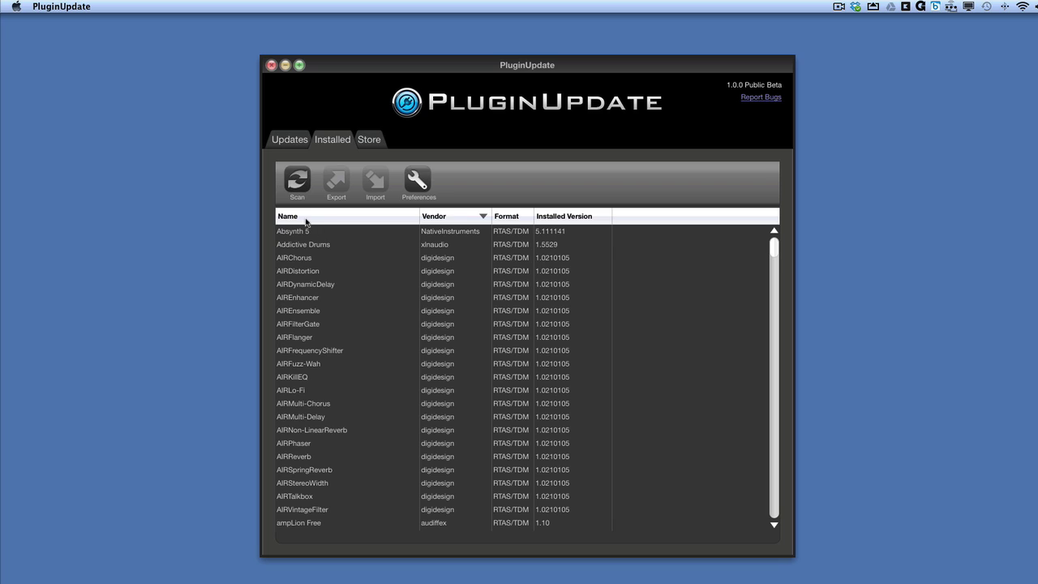
pyautogui.click(303, 218)
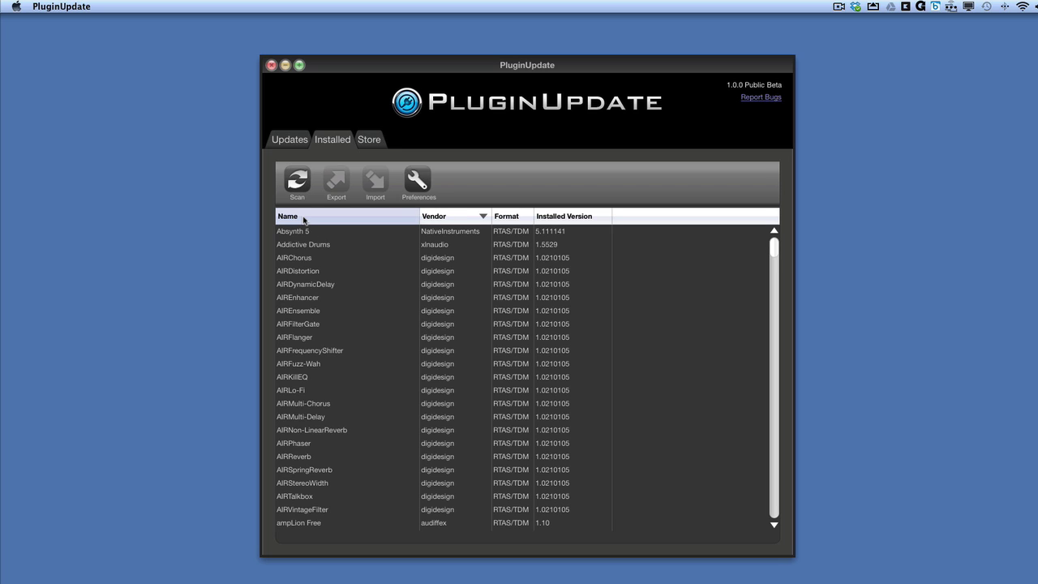
pyautogui.click(430, 220)
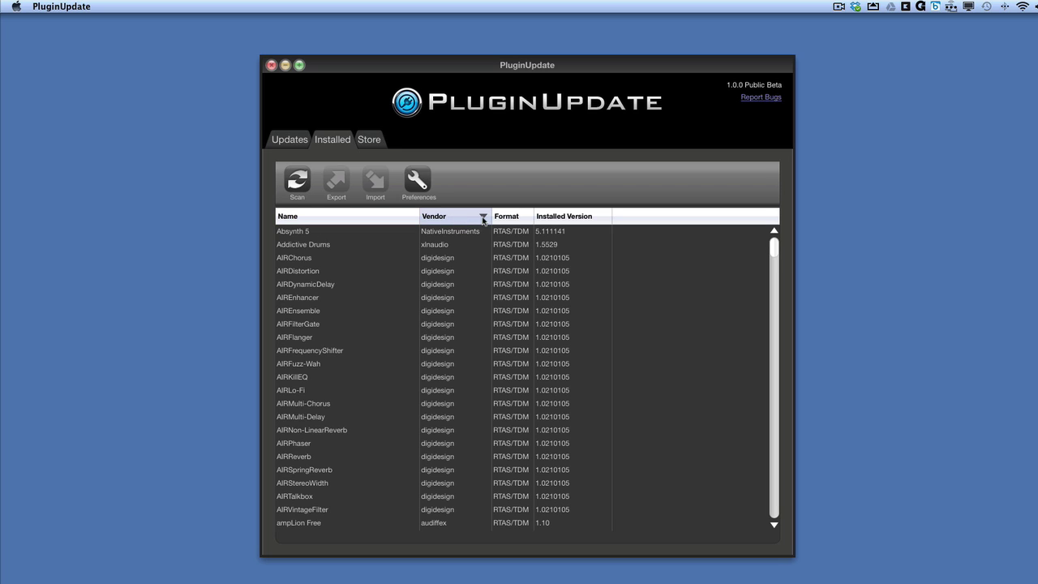
pyautogui.click(455, 222)
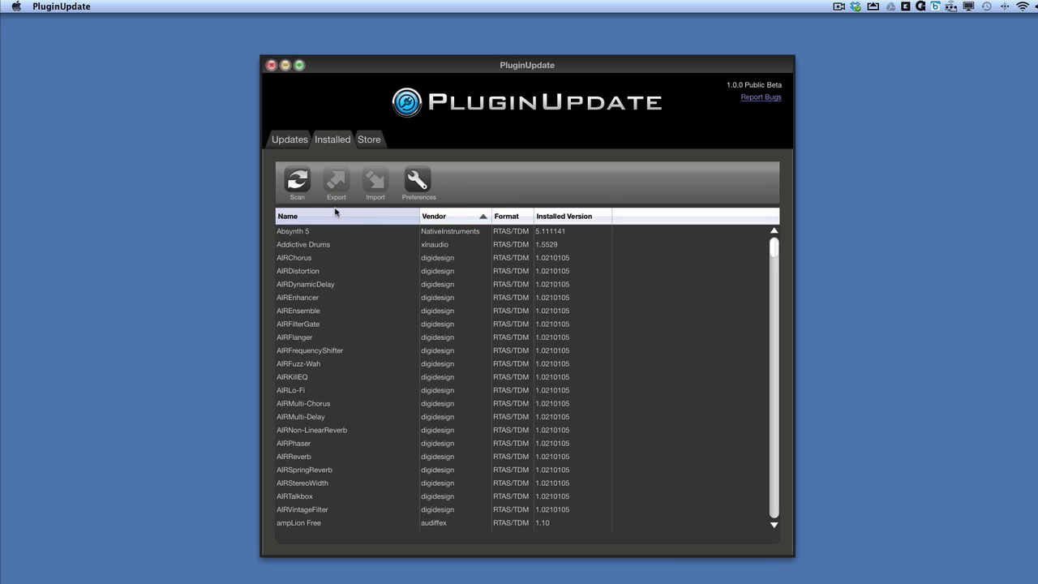
pyautogui.click(310, 188)
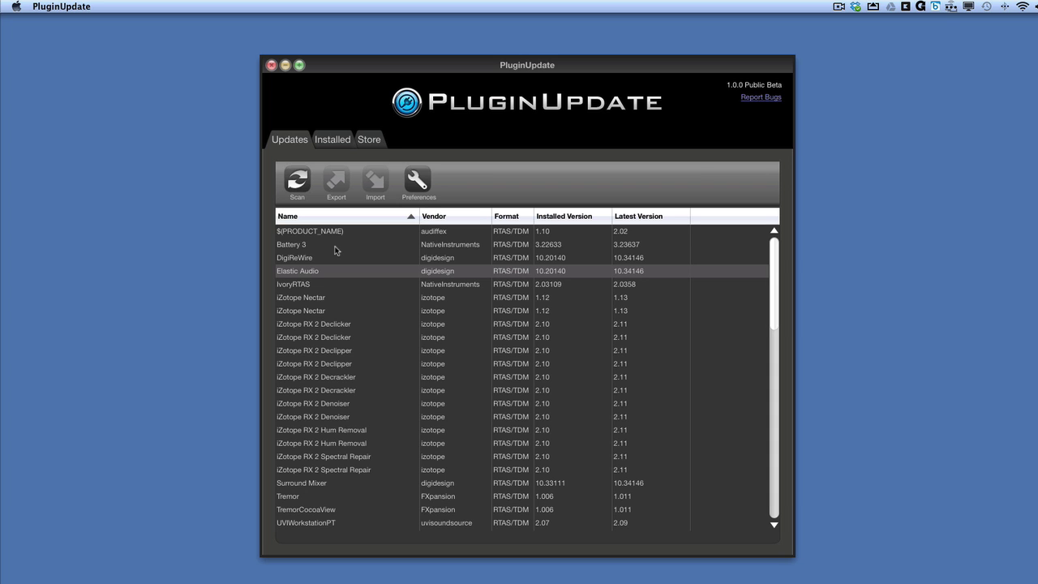
pyautogui.scroll(-15, 527, 335)
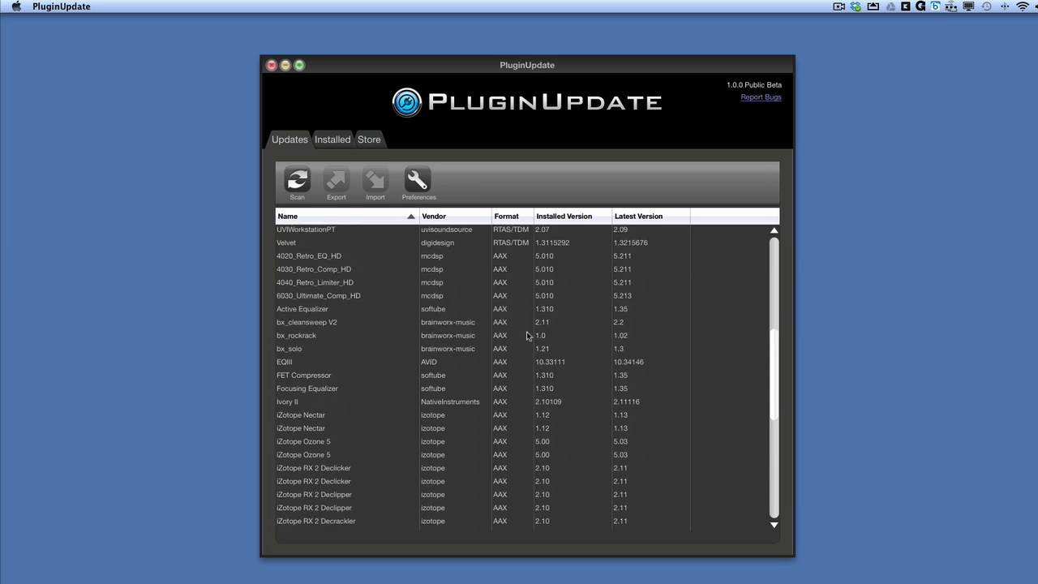
pyautogui.scroll(15, 527, 335)
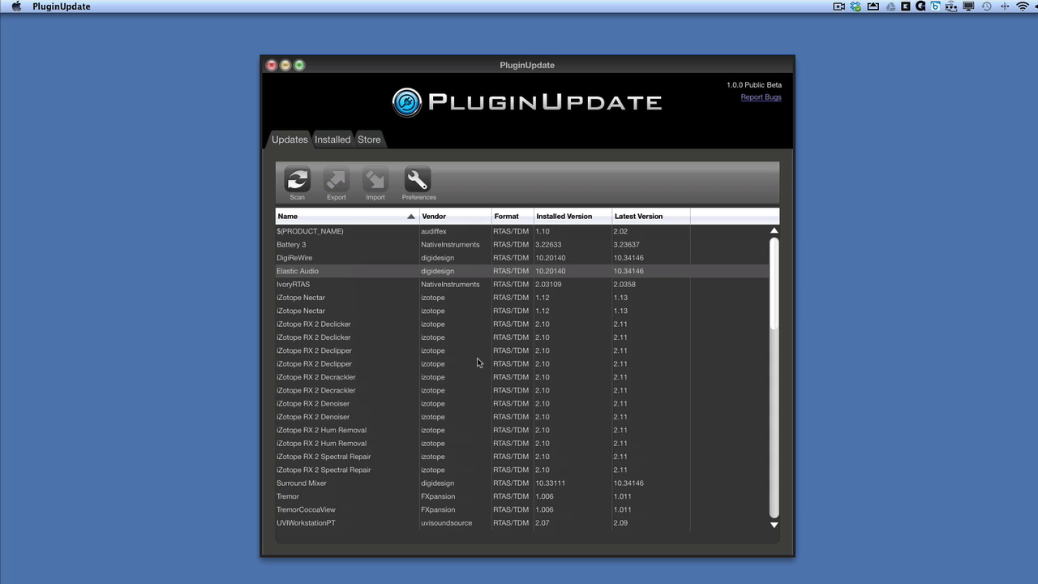
pyautogui.scroll(-5, 369, 326)
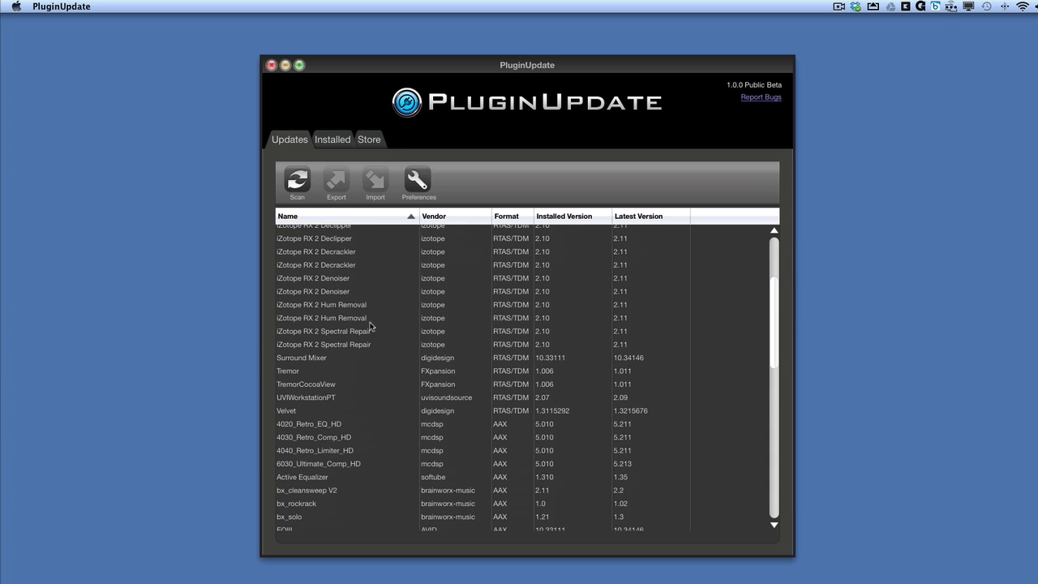
pyautogui.scroll(-6, 370, 326)
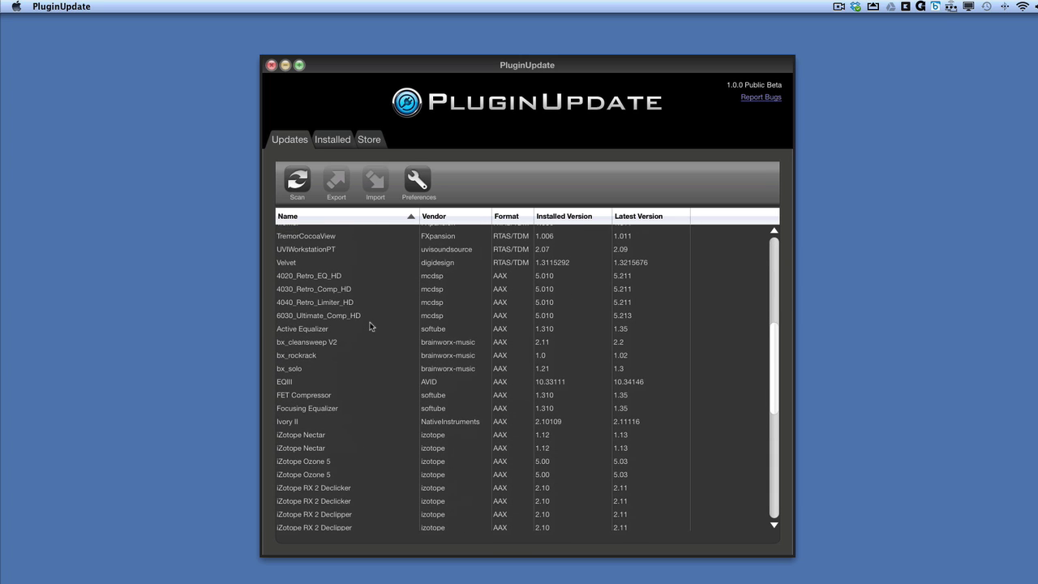
pyautogui.scroll(-10, 370, 326)
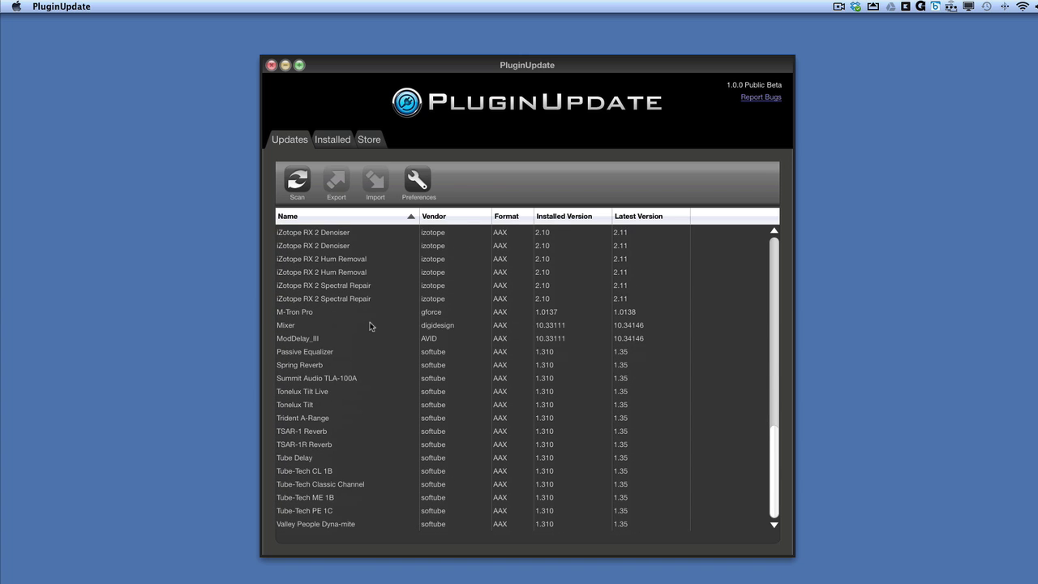
pyautogui.scroll(15, 370, 326)
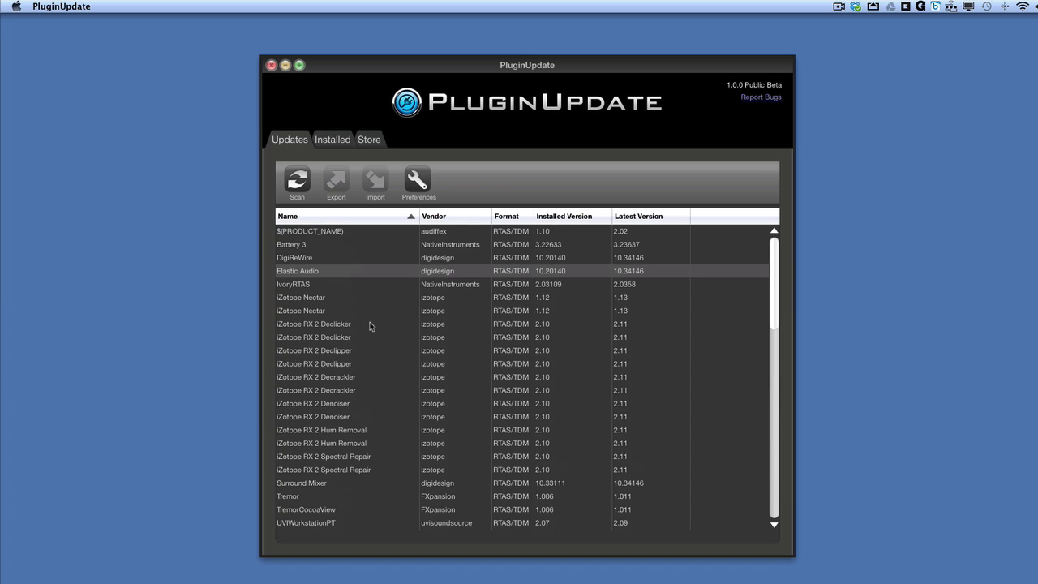
pyautogui.click(310, 261)
pyautogui.doubleClick(308, 260)
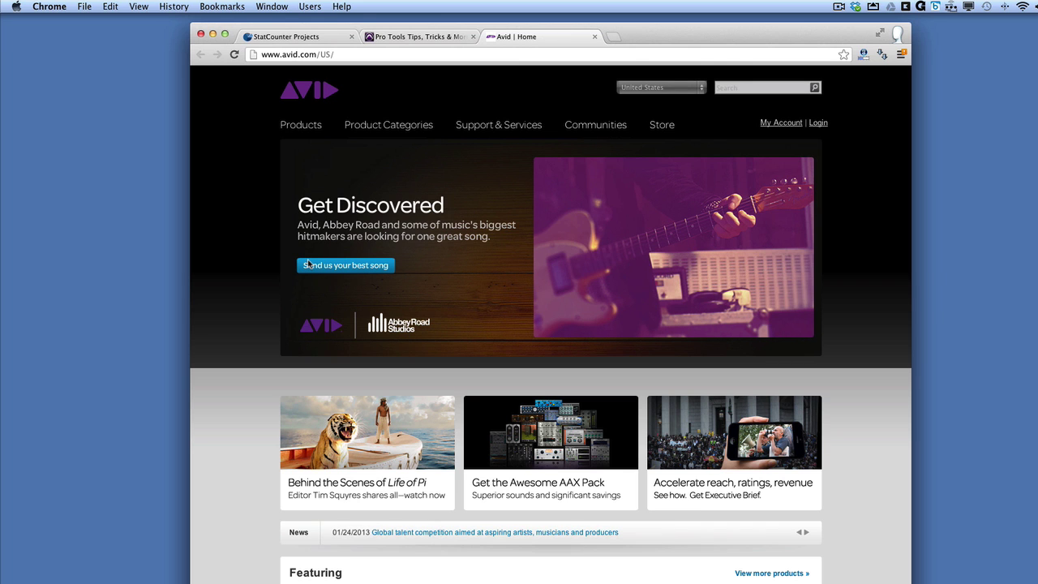
pyautogui.click(595, 37)
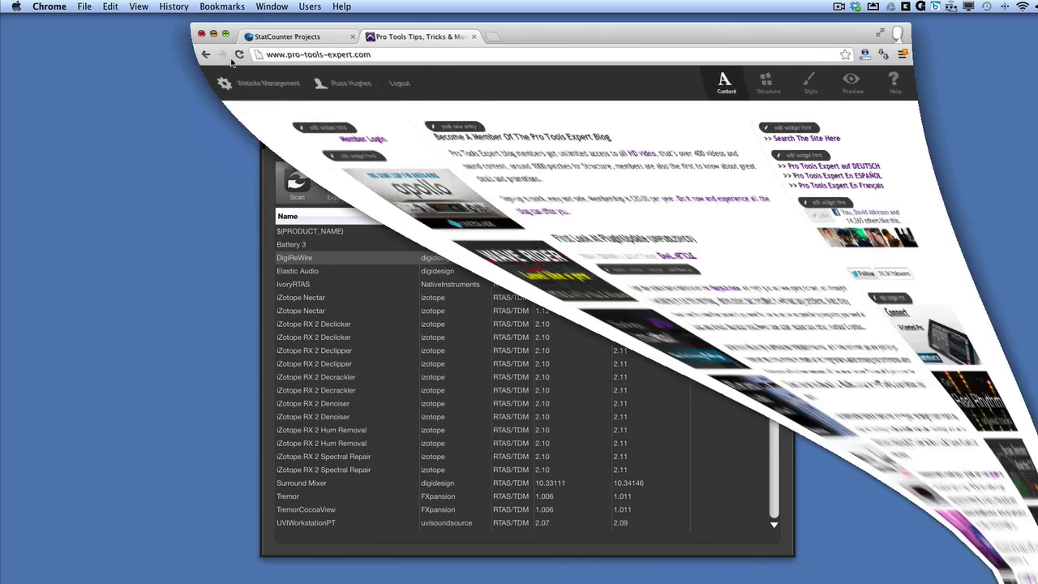
pyautogui.scroll(-10, 393, 362)
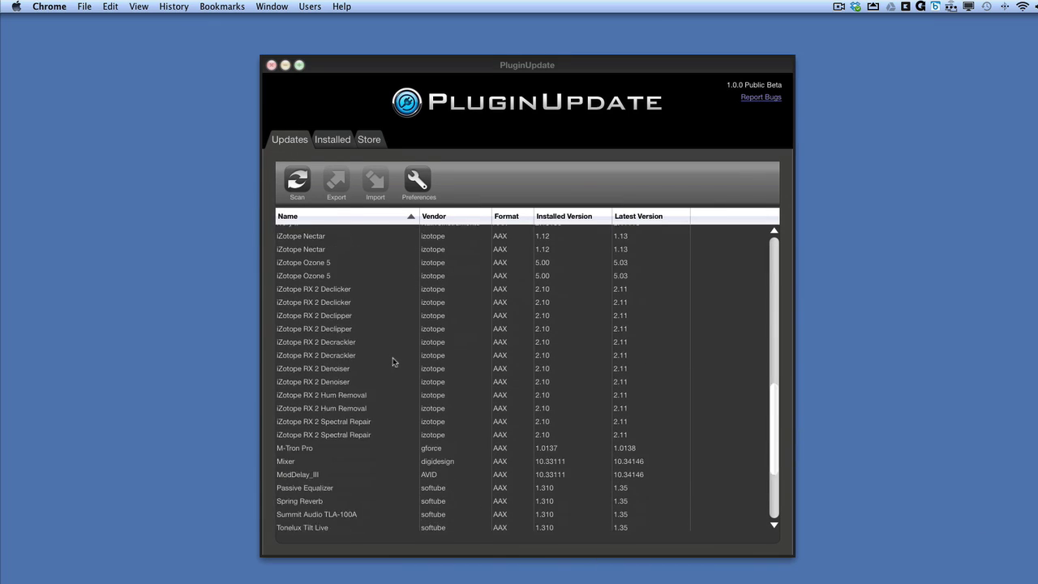
pyautogui.scroll(10, 398, 363)
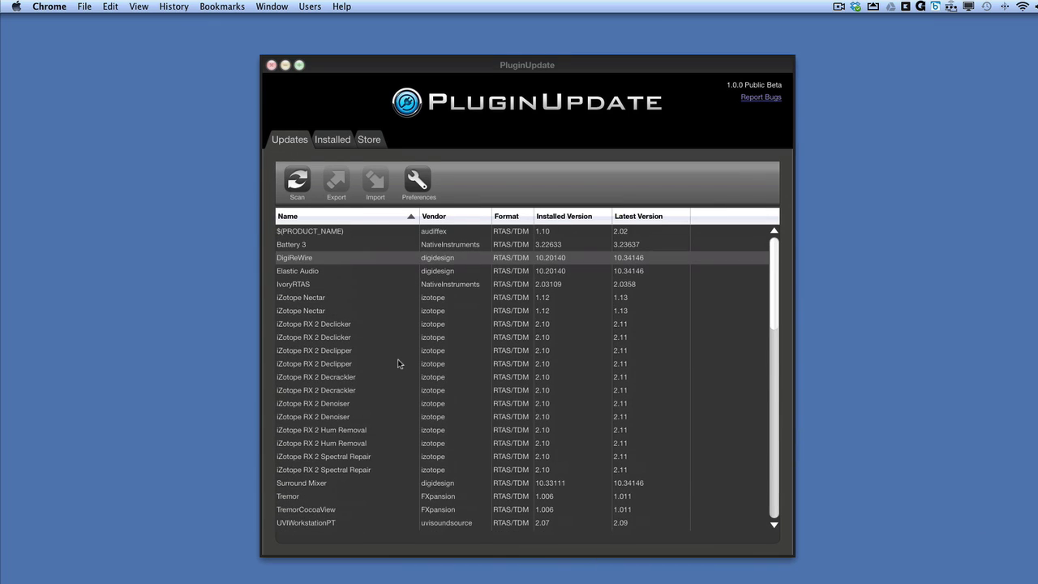
pyautogui.scroll(-10, 399, 362)
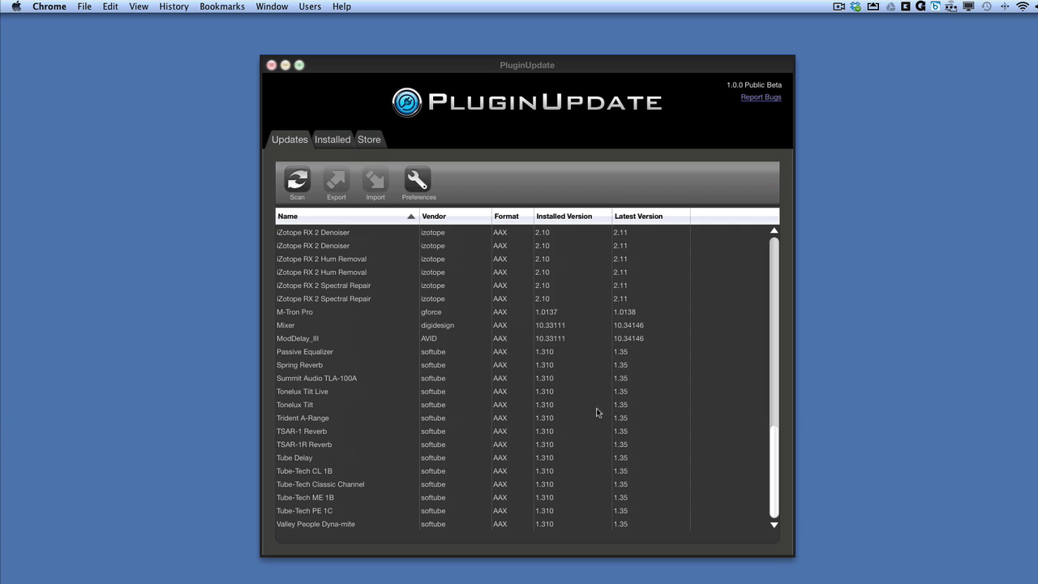
pyautogui.doubleClick(293, 404)
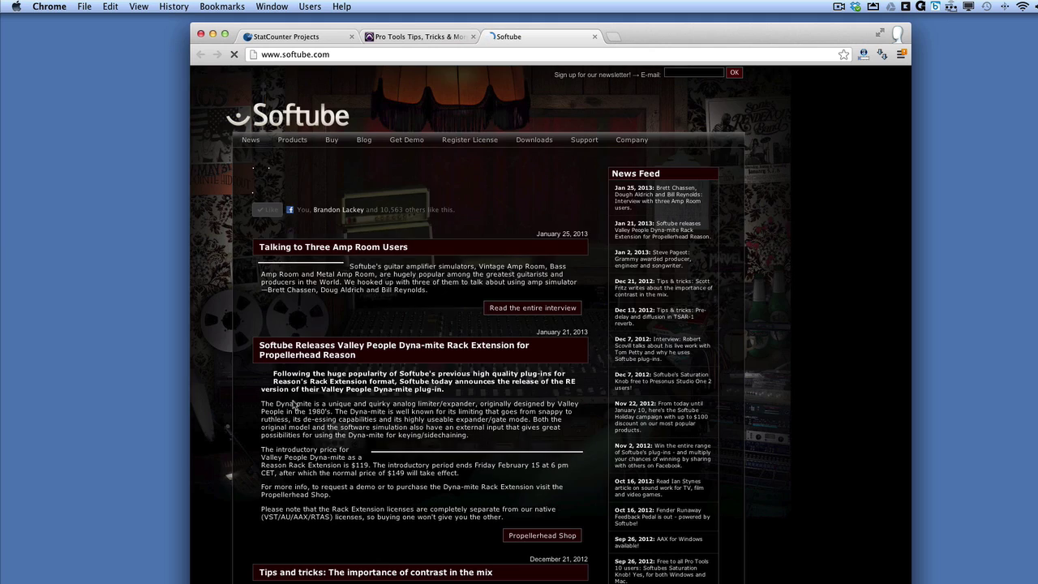
pyautogui.scroll(-10, 288, 402)
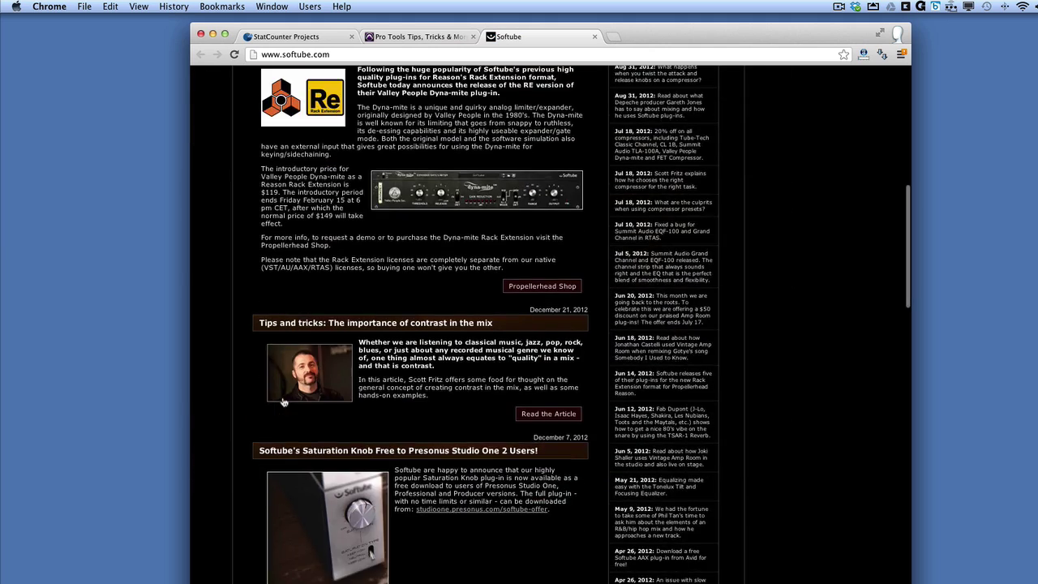
pyautogui.scroll(10, 283, 403)
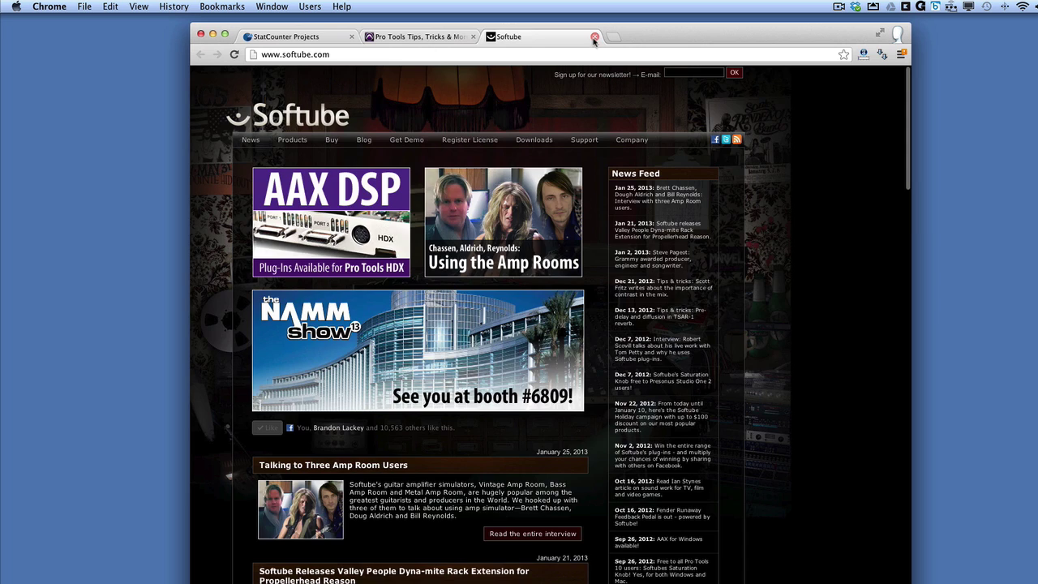
pyautogui.click(594, 37)
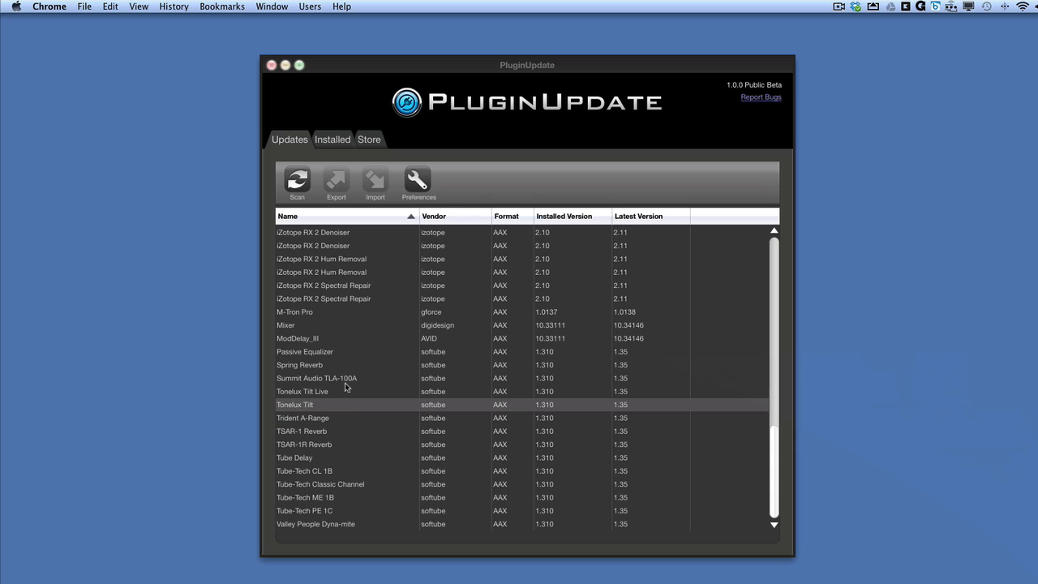
# - Scroll the update list to the top and show the Store page announcing its opening later this year
pyautogui.scroll(10, 346, 386)
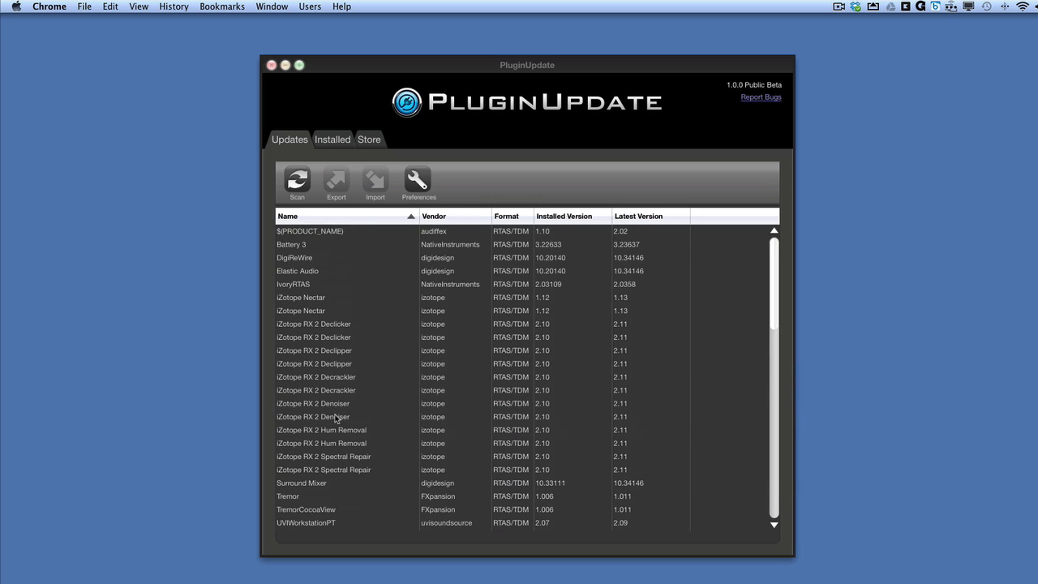
pyautogui.click(301, 261)
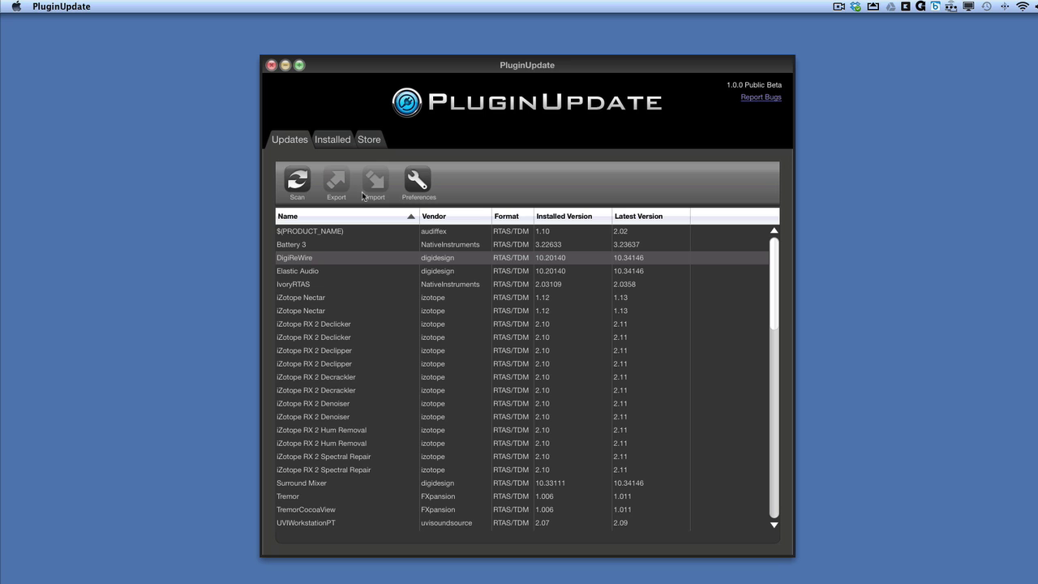
pyautogui.click(375, 145)
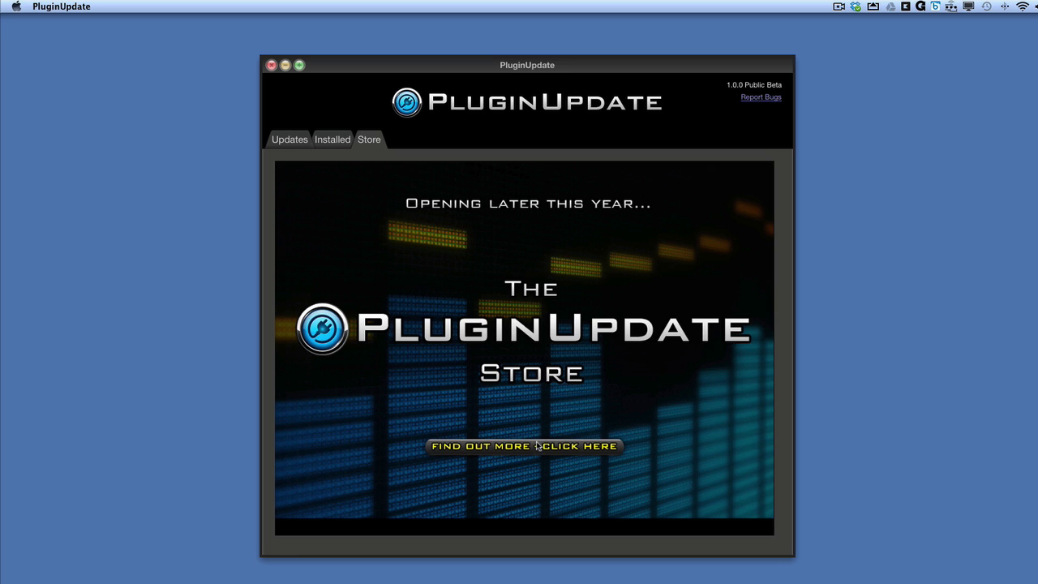
# - Return to the Updates tab listing the available plug-in updates
pyautogui.click(306, 144)
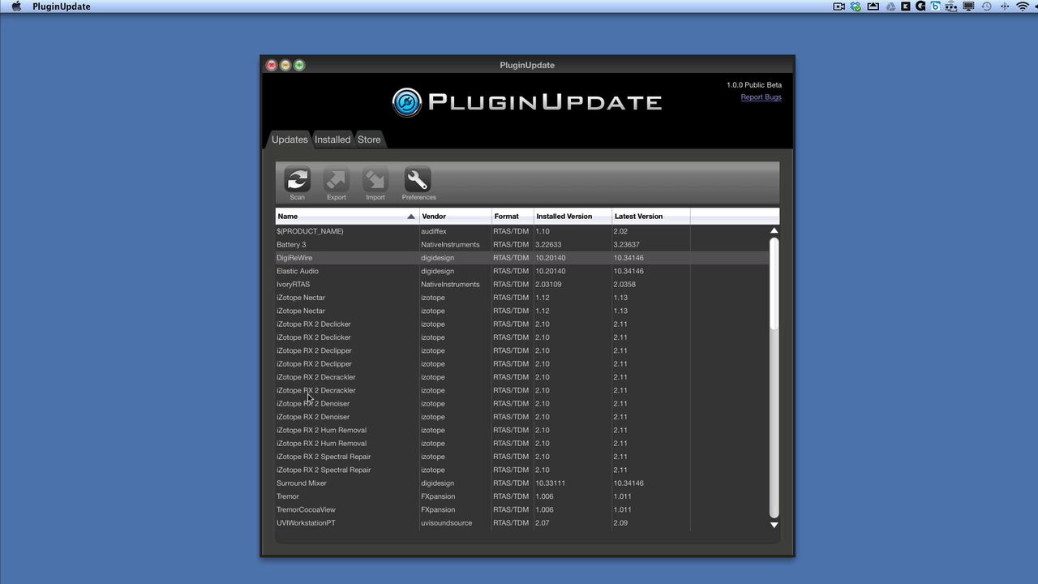
pyautogui.scroll(-15, 311, 503)
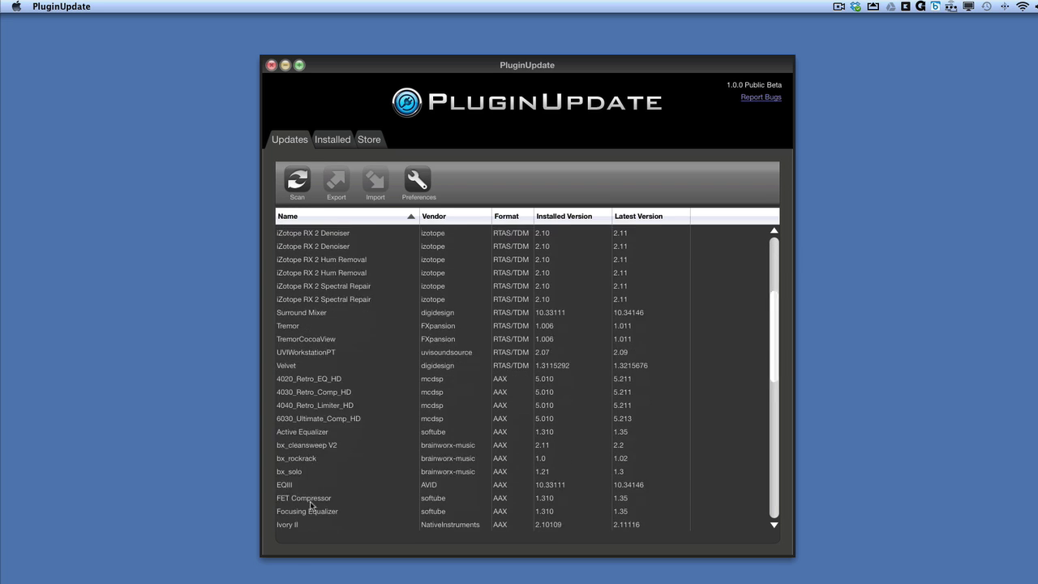
pyautogui.scroll(15, 310, 504)
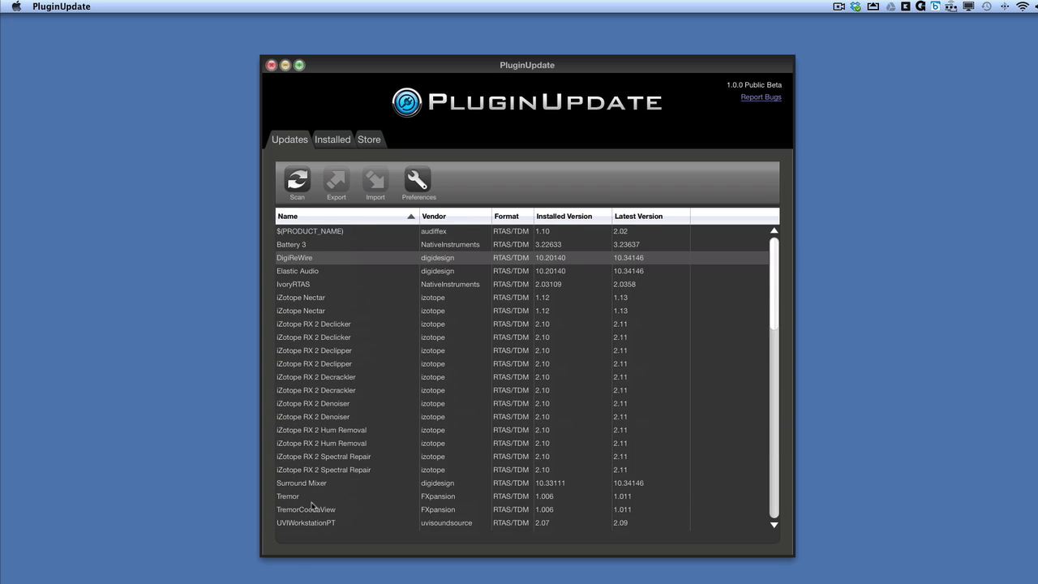